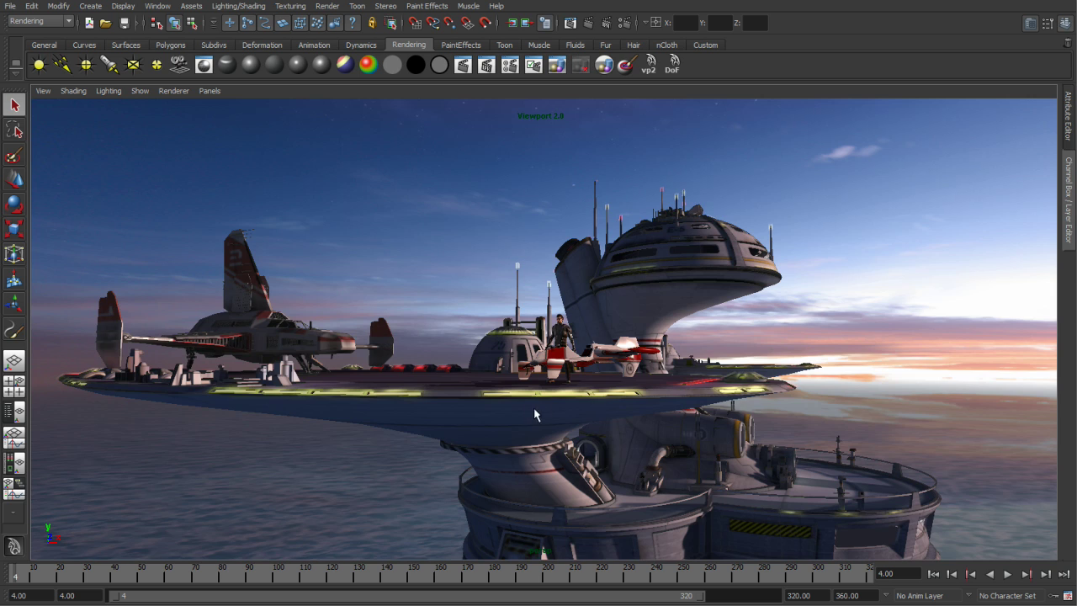
Examine the landing pad scene up close around the standing character, including its wireframe mesh.
{"action": "middle_click_drag", "start_coordinate": [519, 392], "coordinate": [543, 417], "text": "alt"}
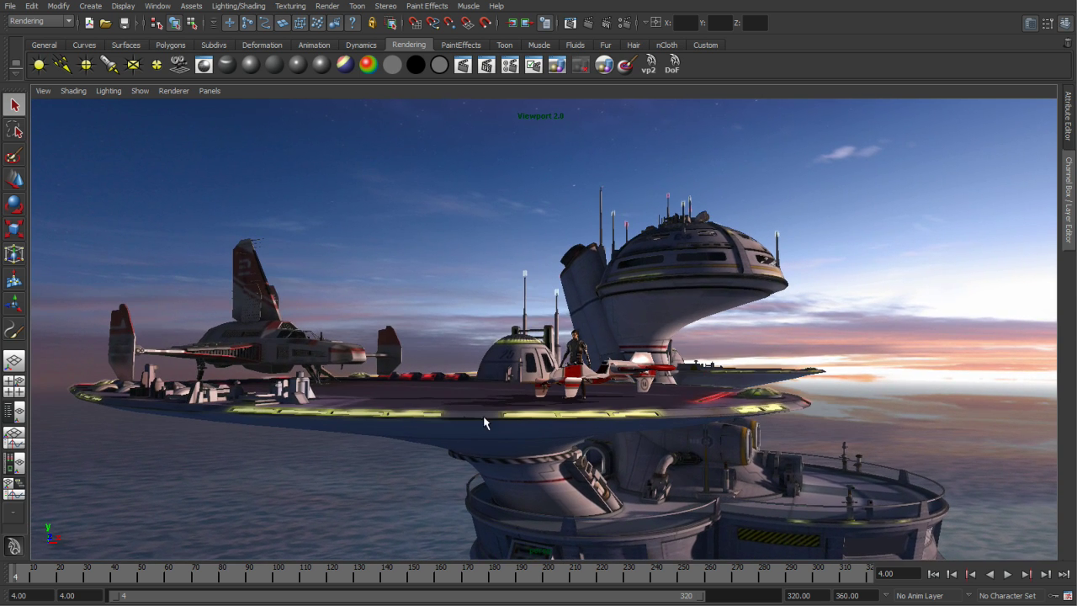
{"action": "right_click_drag", "start_coordinate": [485, 422], "coordinate": [858, 432], "text": "alt"}
{"action": "middle_click_drag", "start_coordinate": [634, 453], "coordinate": [559, 412], "text": "alt"}
{"action": "right_click_drag", "start_coordinate": [462, 427], "coordinate": [845, 435], "text": "alt"}
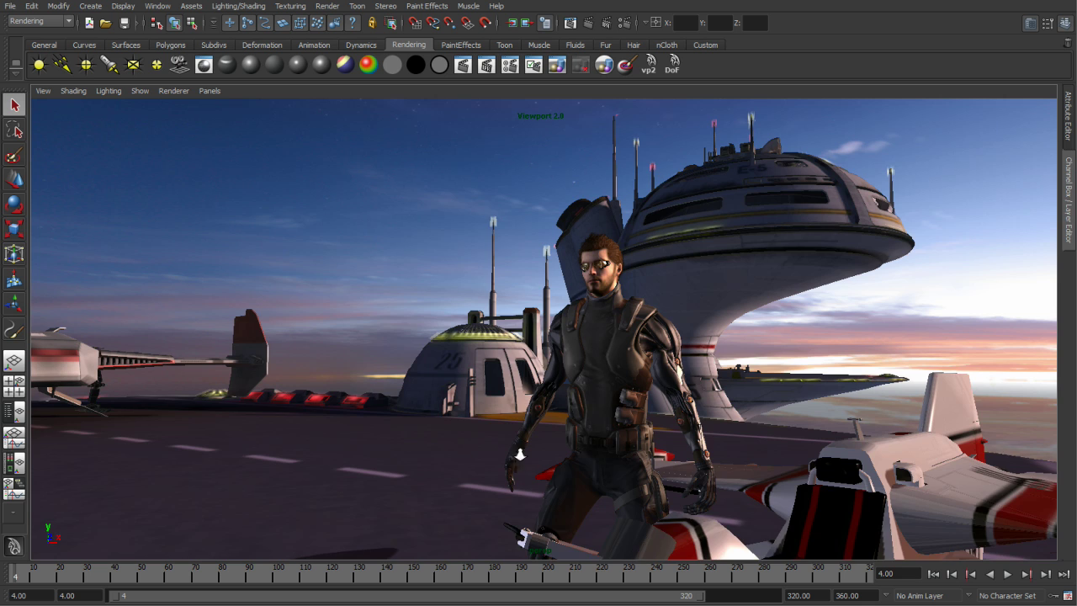
{"action": "right_click_drag", "start_coordinate": [520, 455], "coordinate": [568, 461], "text": "alt"}
{"action": "left_click_drag", "start_coordinate": [664, 457], "coordinate": [582, 458], "text": "alt"}
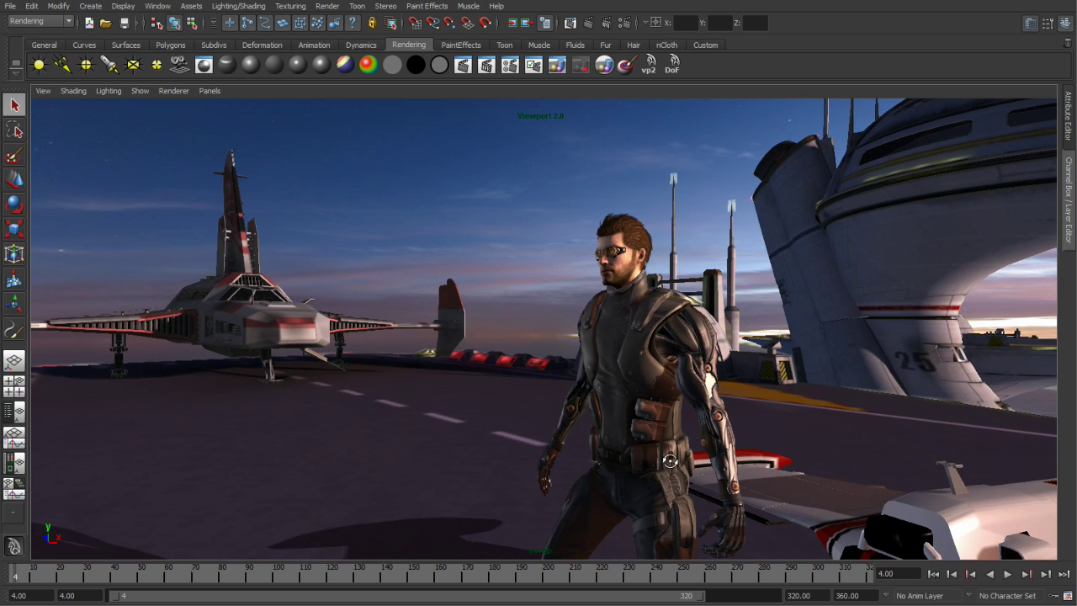
{"action": "left_click_drag", "start_coordinate": [661, 447], "coordinate": [600, 451], "text": "alt"}
{"action": "left_click", "coordinate": [616, 402]}
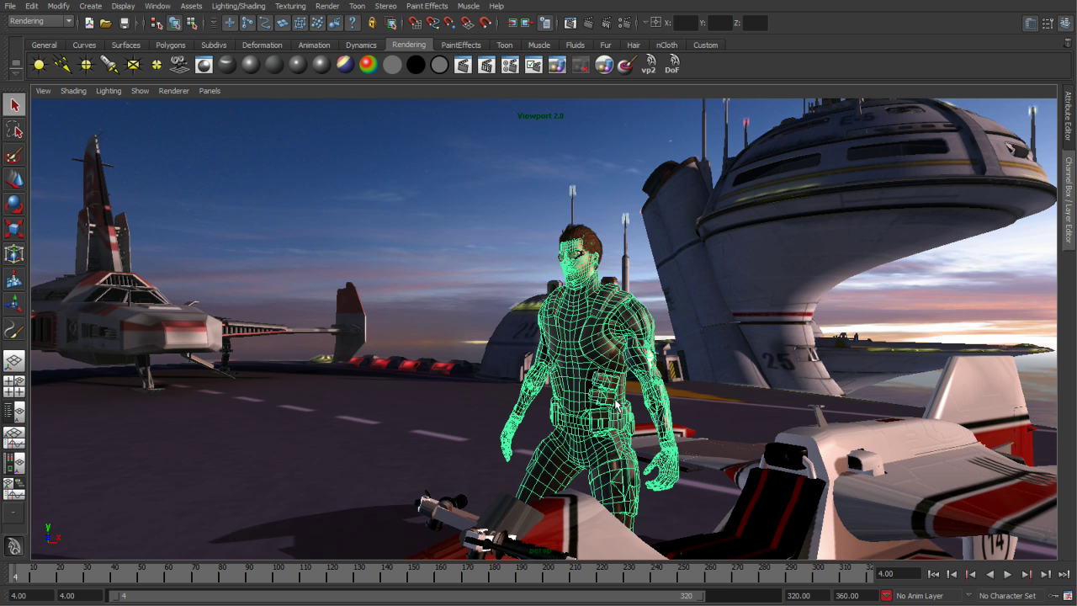
{"action": "left_click", "coordinate": [675, 313]}
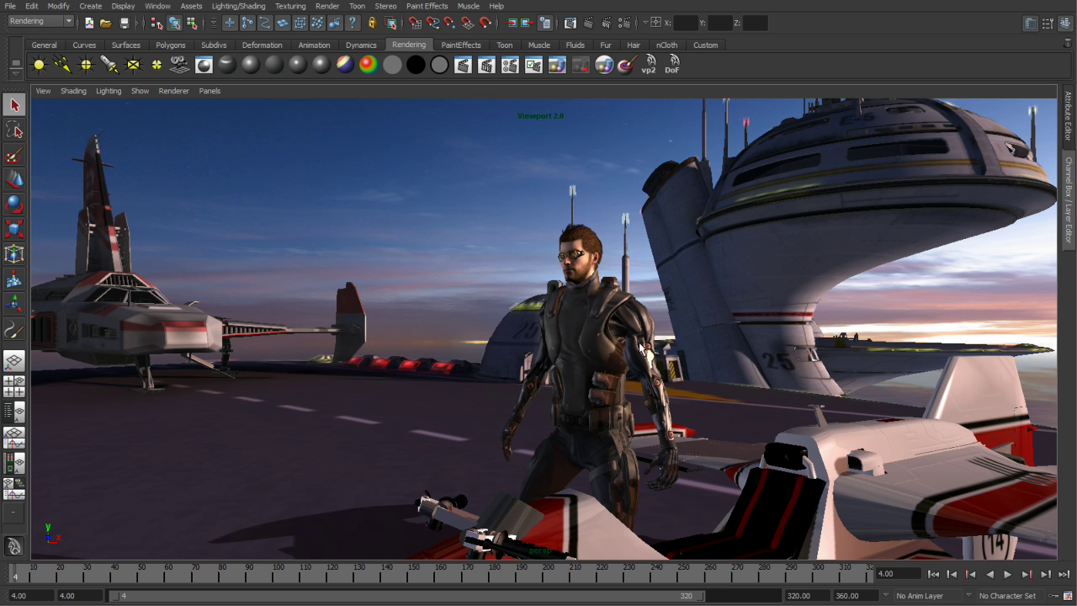
{"action": "mouse_move", "coordinate": [722, 403]}
{"action": "left_mouse_down", "text": "alt"}
{"action": "mouse_move", "coordinate": [642, 410]}
{"action": "mouse_move", "coordinate": [678, 417]}
{"action": "mouse_move", "coordinate": [577, 414]}
{"action": "mouse_move", "coordinate": [713, 421]}
{"action": "left_mouse_up", "text": "alt"}
Play the animation while viewing the rider and speeder from other angles, and stop it at frame 255.
{"action": "left_click", "coordinate": [1007, 574]}
{"action": "right_click_drag", "start_coordinate": [714, 421], "coordinate": [616, 417], "text": "alt"}
{"action": "left_click_drag", "start_coordinate": [539, 425], "coordinate": [665, 414], "text": "alt"}
{"action": "middle_click_drag", "start_coordinate": [602, 423], "coordinate": [551, 410], "text": "alt"}
{"action": "right_click_drag", "start_coordinate": [528, 409], "coordinate": [644, 411], "text": "alt"}
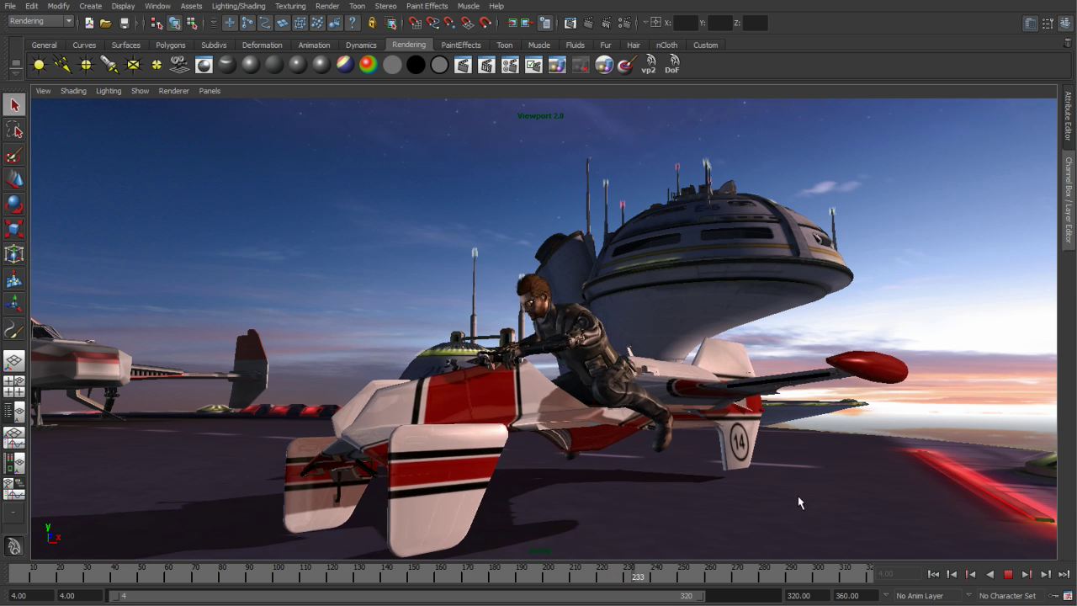
{"action": "left_click", "coordinate": [1008, 574]}
{"action": "left_click_drag", "start_coordinate": [635, 455], "coordinate": [597, 427], "text": "alt"}
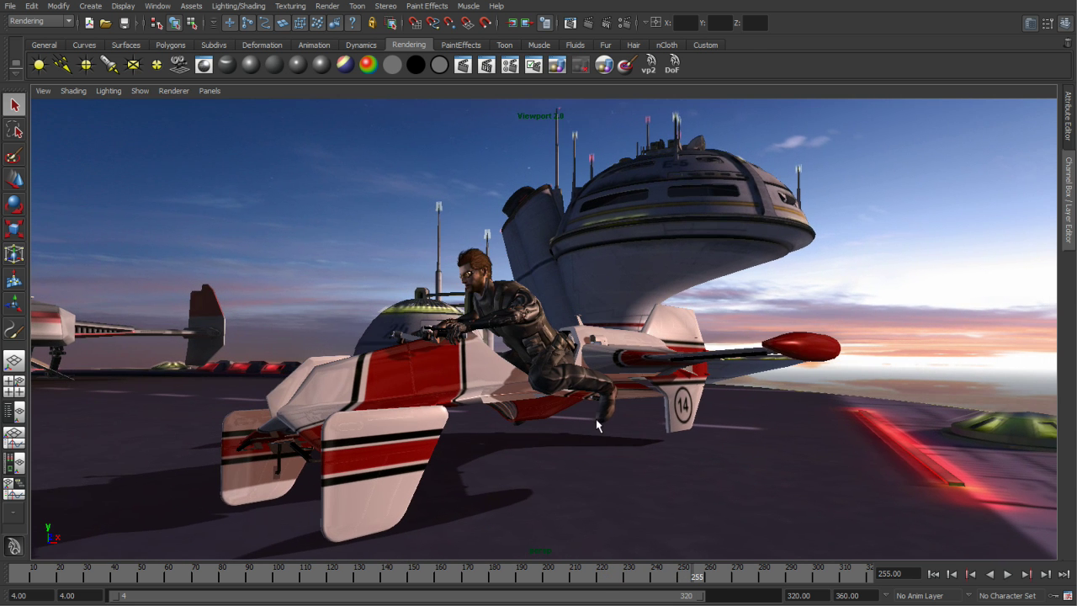
Display the Viewport 2.0 hardwareRenderingGlobals attributes and look at the Performance options.
{"action": "left_click", "coordinate": [1067, 135]}
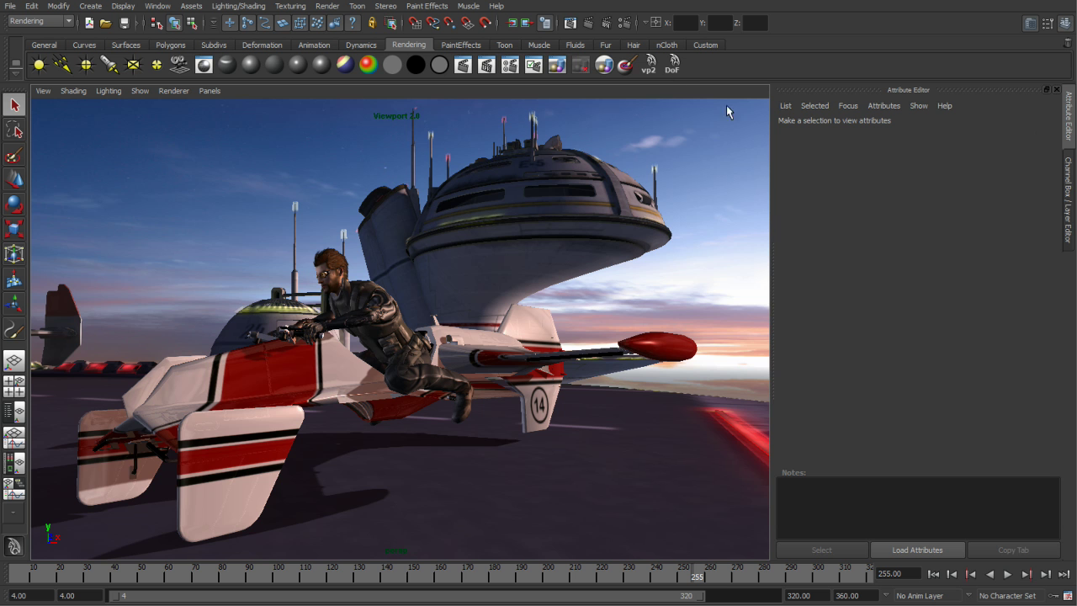
{"action": "left_click", "coordinate": [649, 64]}
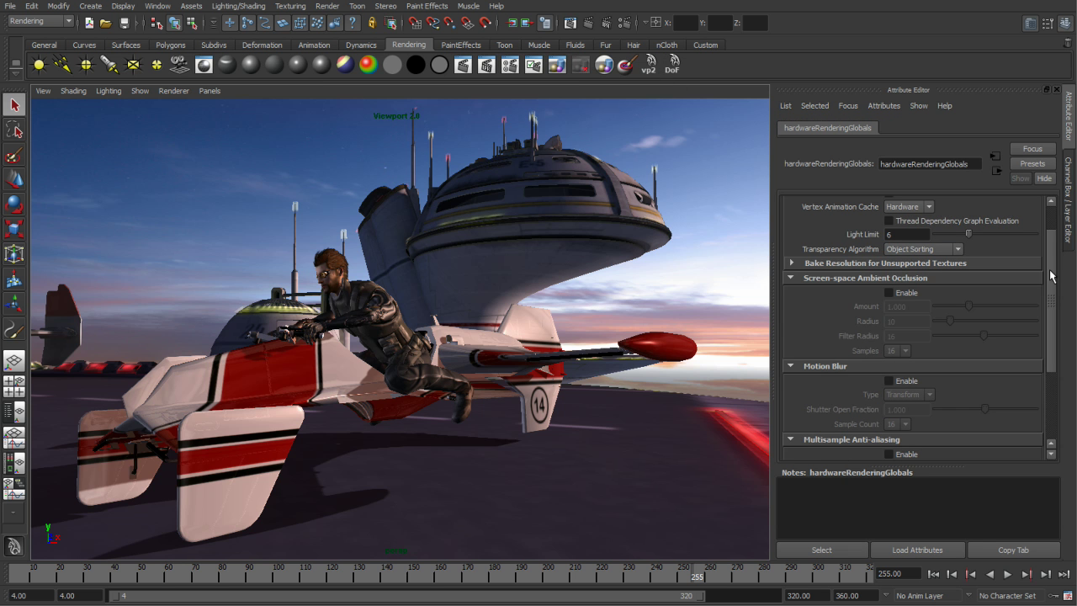
{"action": "scroll", "coordinate": [1051, 276], "scroll_direction": "up", "scroll_amount": 2}
{"action": "left_click_drag", "start_coordinate": [551, 265], "coordinate": [589, 256], "text": "alt"}
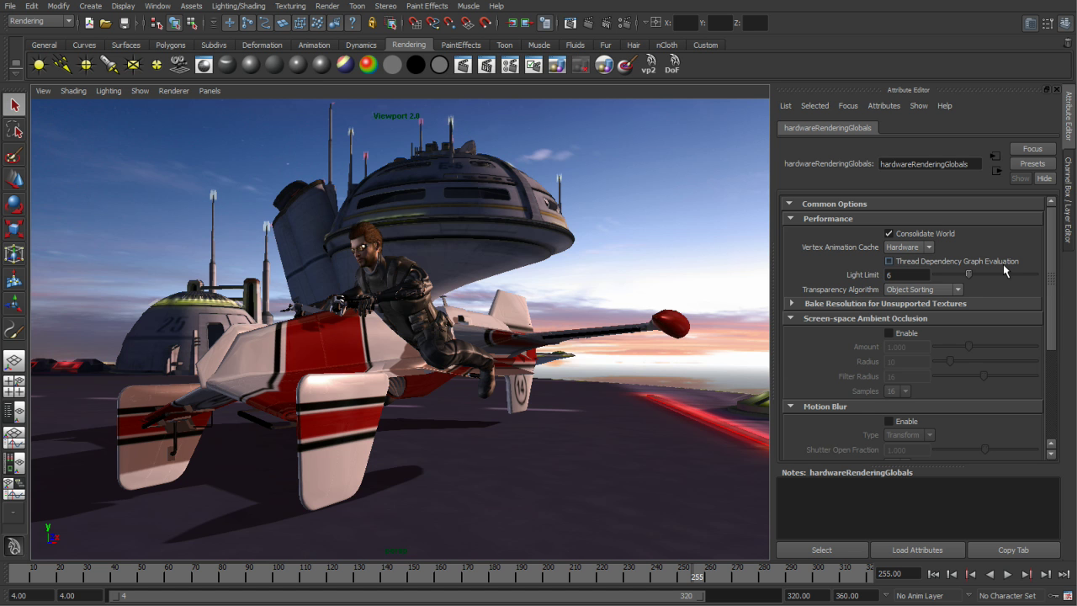
Switch Gamma Correction off and back on to compare its effect on the scene.
{"action": "left_click_drag", "start_coordinate": [1052, 270], "coordinate": [1048, 358]}
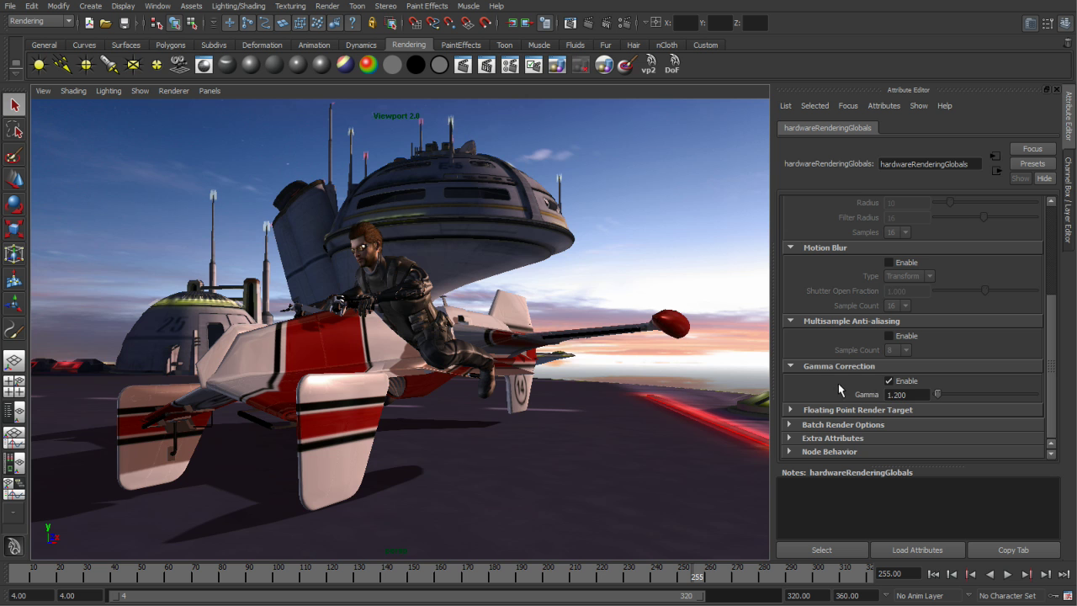
{"action": "left_click", "coordinate": [888, 381]}
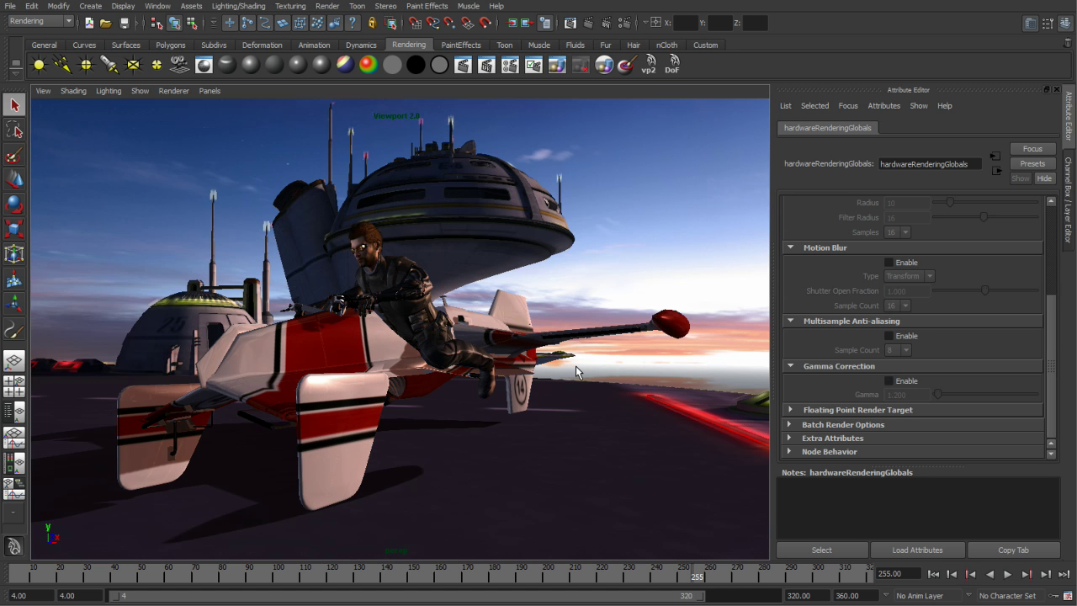
{"action": "left_click", "coordinate": [889, 381]}
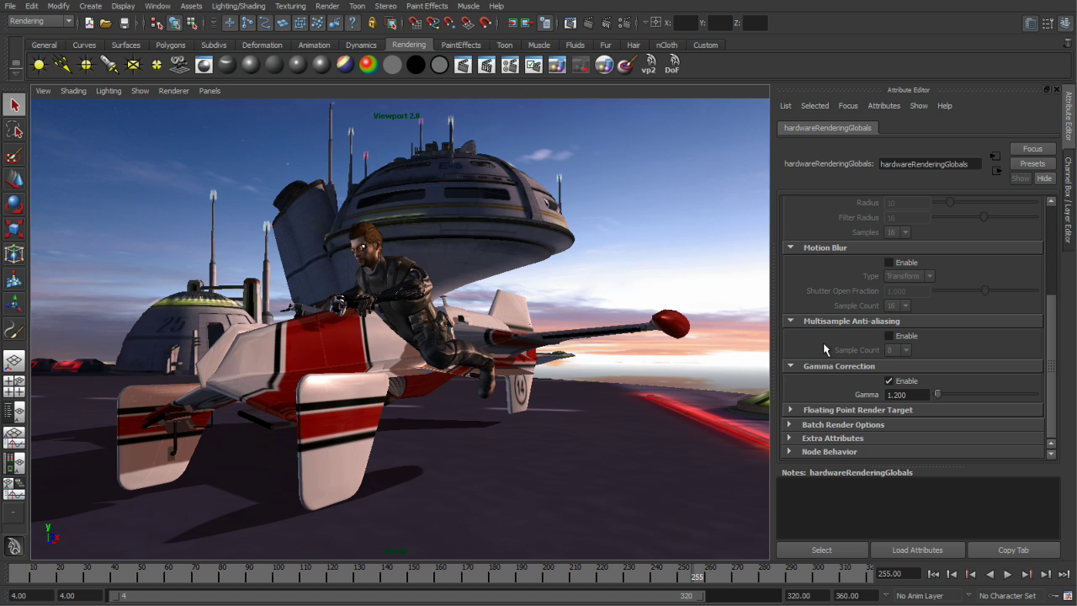
Enable Multisample Anti-aliasing and check the edges of the speeder and buildings from a wider view.
{"action": "left_click", "coordinate": [889, 336]}
{"action": "left_click_drag", "start_coordinate": [479, 311], "coordinate": [520, 323], "text": "alt"}
{"action": "right_click_drag", "start_coordinate": [650, 329], "coordinate": [504, 320], "text": "alt"}
{"action": "left_click_drag", "start_coordinate": [503, 321], "coordinate": [597, 338], "text": "alt"}
{"action": "middle_click_drag", "start_coordinate": [597, 338], "coordinate": [617, 341], "text": "alt"}
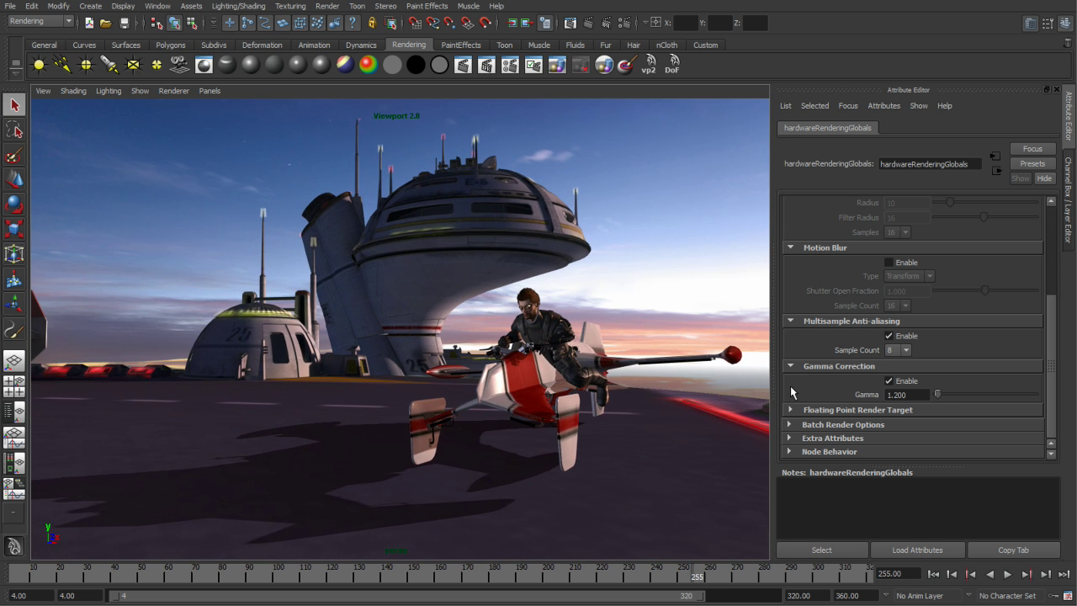
Play back the animation with anti-aliasing on, stop it, and scrub to frame 254.
{"action": "left_click", "coordinate": [1008, 573]}
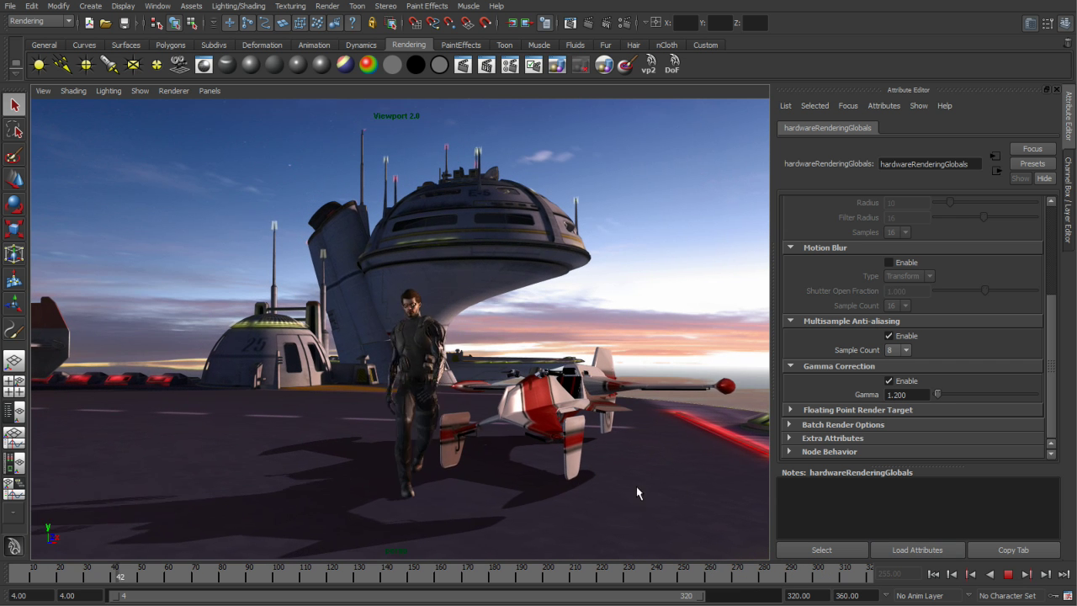
{"action": "left_click", "coordinate": [1008, 575]}
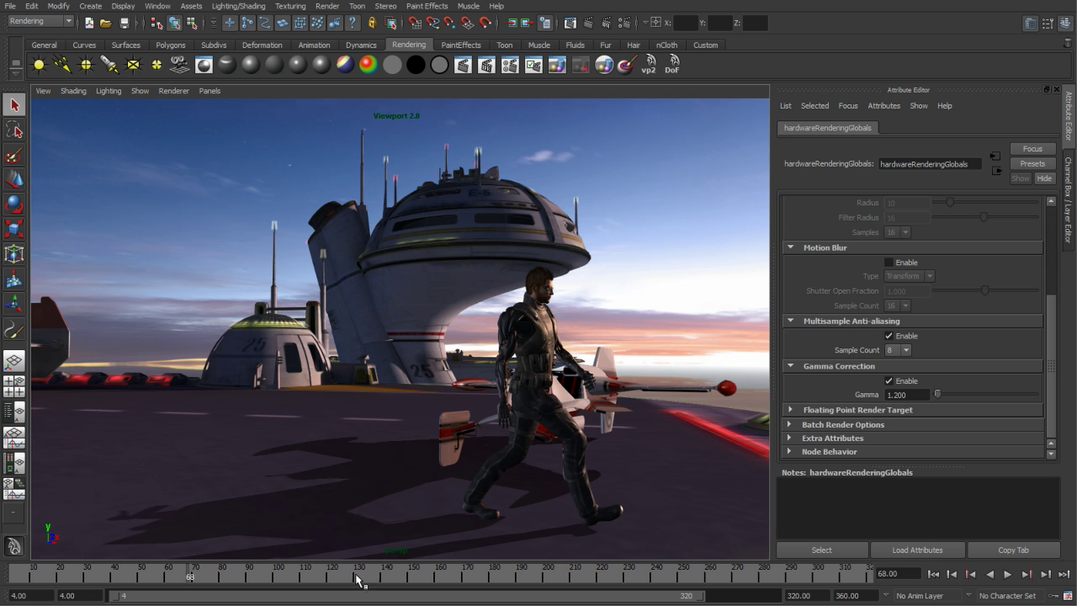
{"action": "left_click_drag", "start_coordinate": [194, 575], "coordinate": [694, 589]}
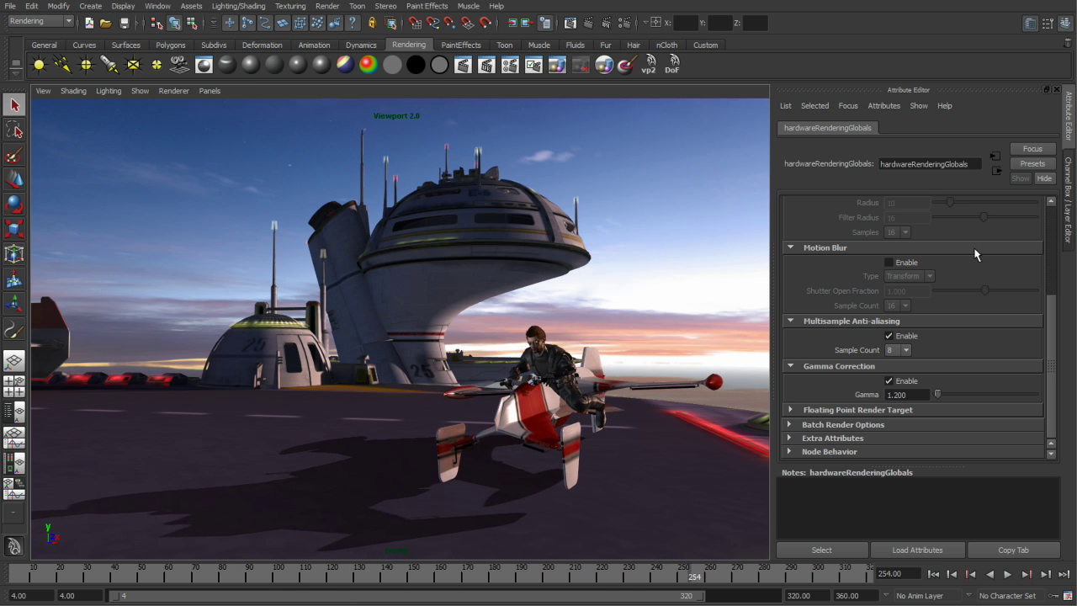
Enable Motion Blur and set its sample count to 32.
{"action": "left_click", "coordinate": [890, 263]}
{"action": "left_click", "coordinate": [899, 306]}
{"action": "left_click", "coordinate": [896, 347]}
Preview the motion-blurred animation and scrub to frame 182, framing the character and speeder closely.
{"action": "left_click", "coordinate": [1007, 573]}
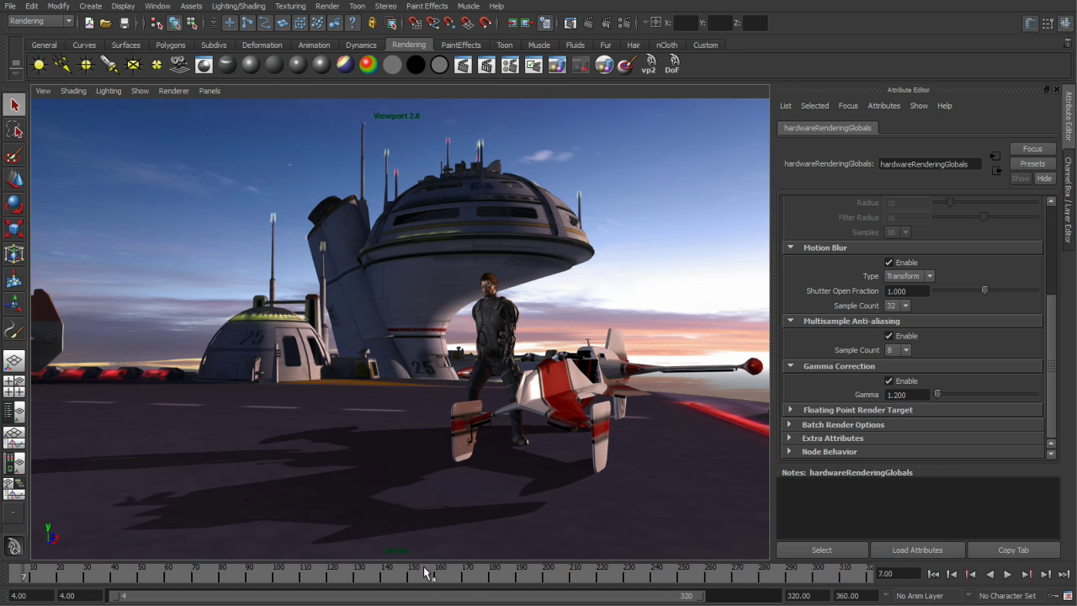
{"action": "left_click_drag", "start_coordinate": [193, 577], "coordinate": [495, 594]}
{"action": "left_click_drag", "start_coordinate": [554, 368], "coordinate": [448, 373], "text": "alt"}
{"action": "right_click_drag", "start_coordinate": [449, 374], "coordinate": [526, 368], "text": "alt"}
{"action": "middle_click_drag", "start_coordinate": [526, 369], "coordinate": [418, 320], "text": "alt"}
{"action": "right_click_drag", "start_coordinate": [419, 320], "coordinate": [418, 335], "text": "alt"}
Enable Depth Of Field on the perspective camera with a focus distance of 21.5 and an F Stop of 7.3.
{"action": "key", "text": "space"}
{"action": "left_click", "coordinate": [334, 208]}
{"action": "left_click", "coordinate": [338, 229]}
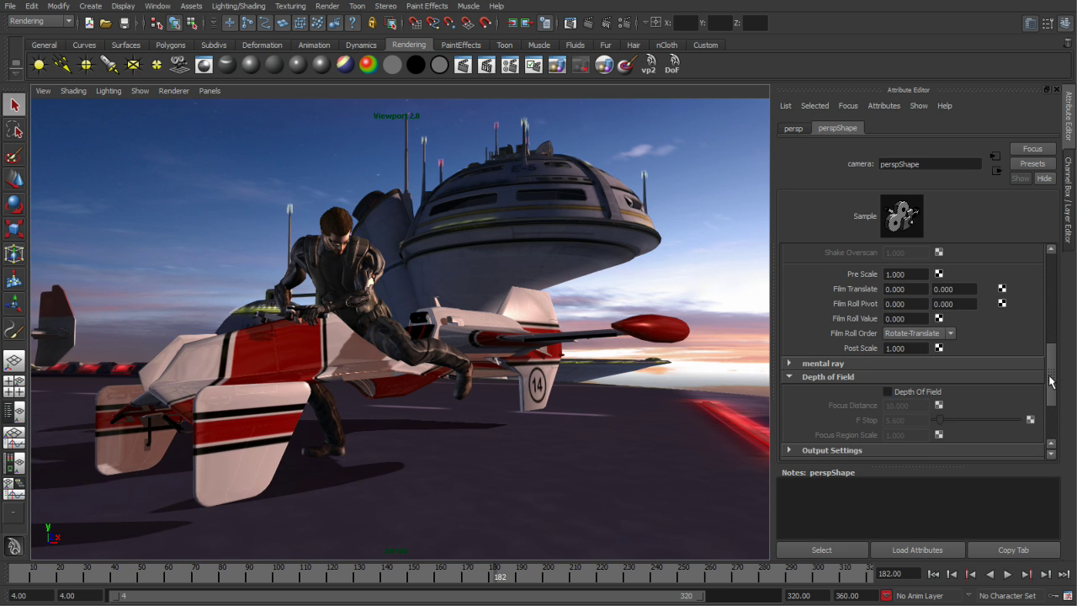
{"action": "scroll", "coordinate": [1051, 381], "scroll_direction": "down", "scroll_amount": 2}
{"action": "left_click", "coordinate": [887, 374]}
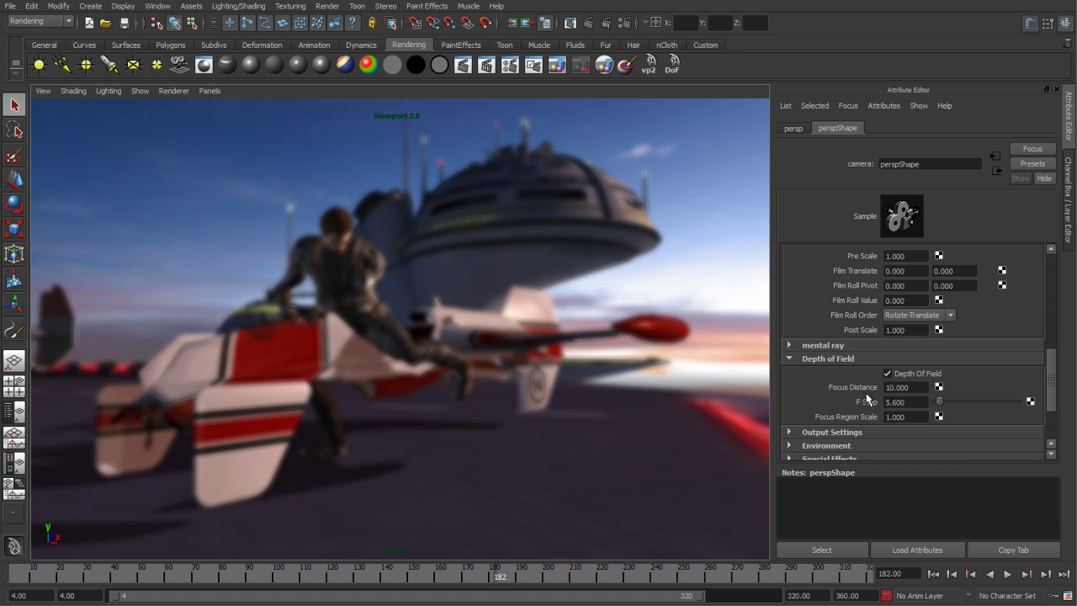
{"action": "left_click_drag", "start_coordinate": [907, 389], "coordinate": [921, 391], "text": "ctrl"}
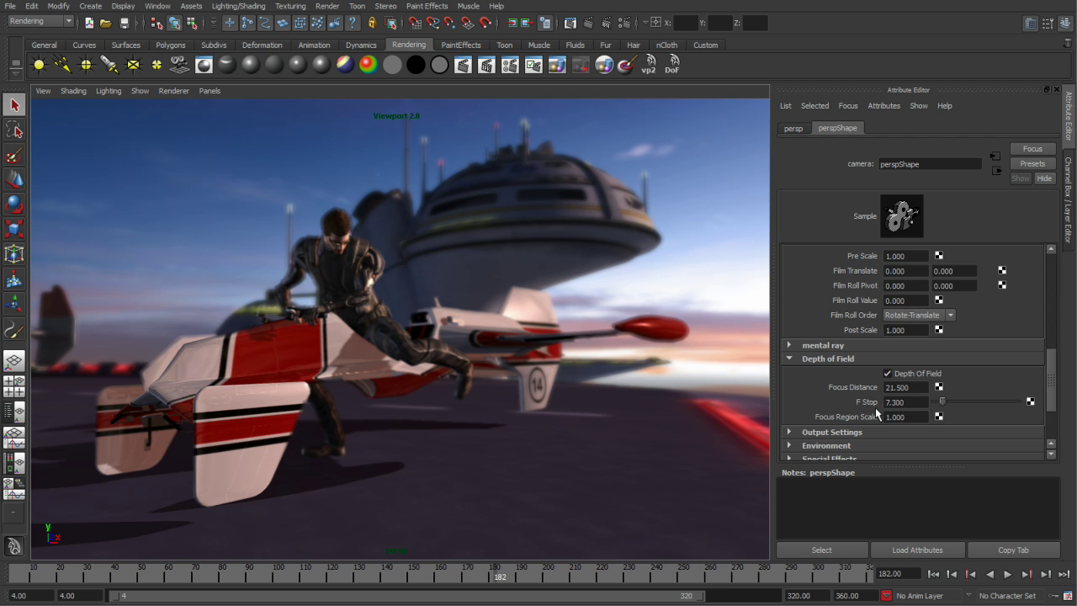
Play the animation with depth of field, reload the Viewport 2.0 settings, and move to frame 161.
{"action": "left_click", "coordinate": [1008, 573]}
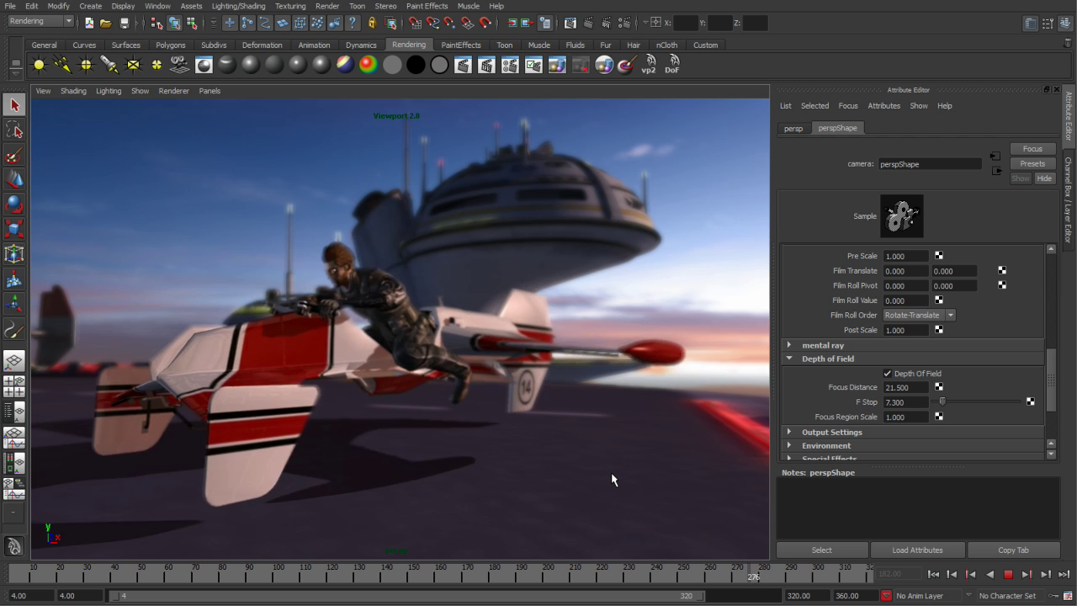
{"action": "left_click", "coordinate": [650, 70]}
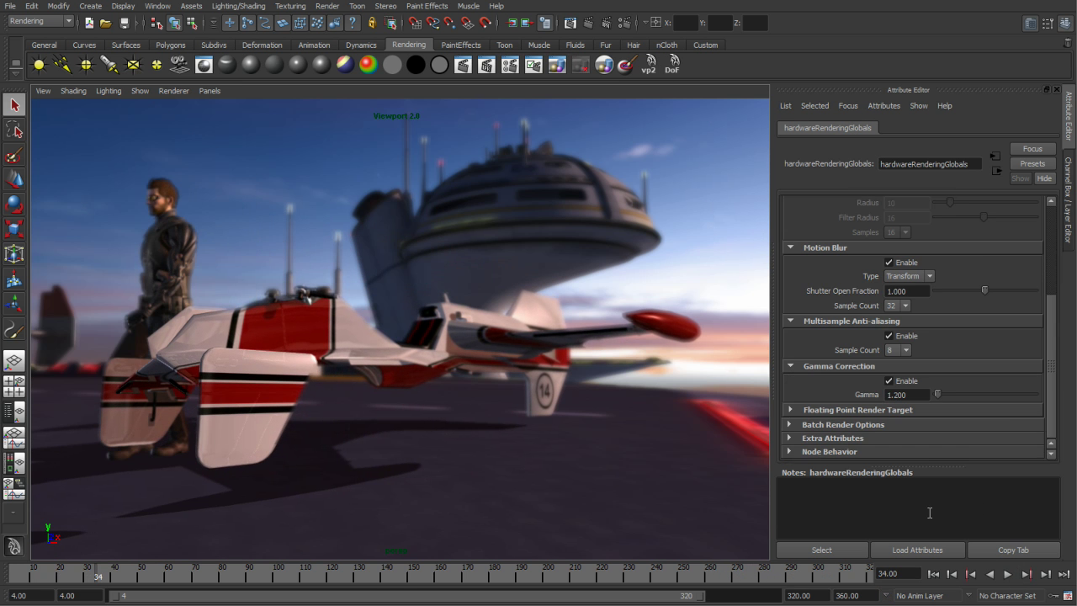
{"action": "left_click_drag", "start_coordinate": [98, 578], "coordinate": [437, 597]}
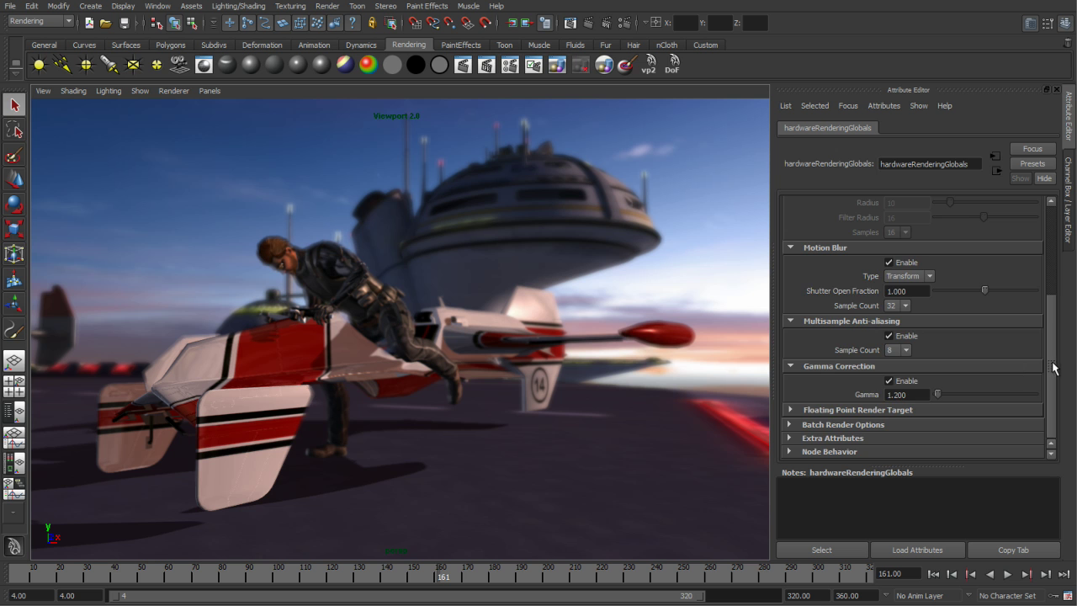
Enable Screen-space Ambient Occlusion and set its amount to 2.102 and its radius to 26.
{"action": "scroll", "coordinate": [1055, 368], "scroll_direction": "up", "scroll_amount": 3}
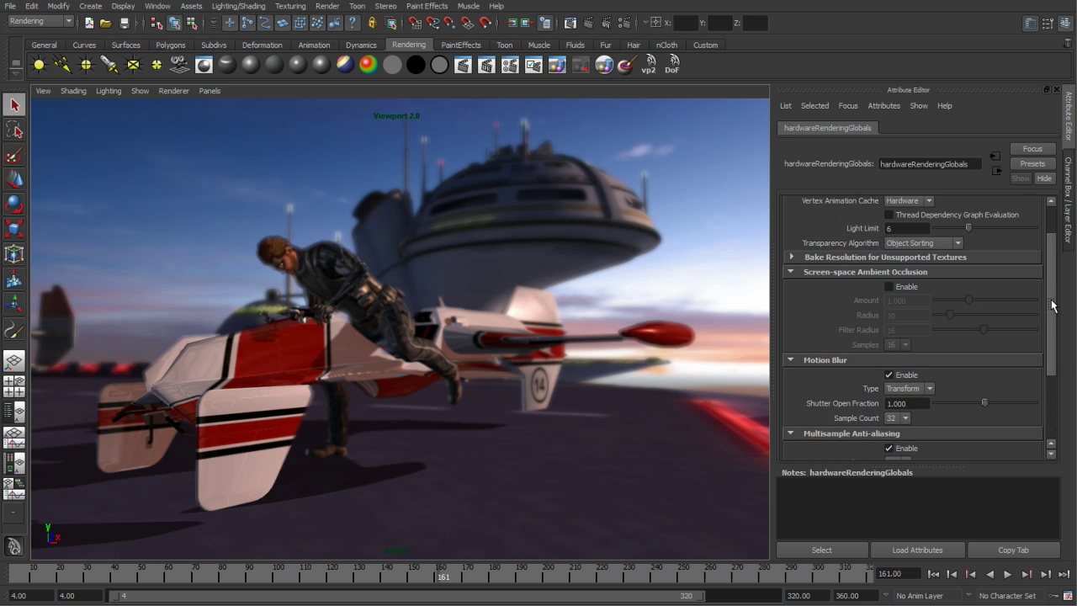
{"action": "left_click", "coordinate": [889, 300]}
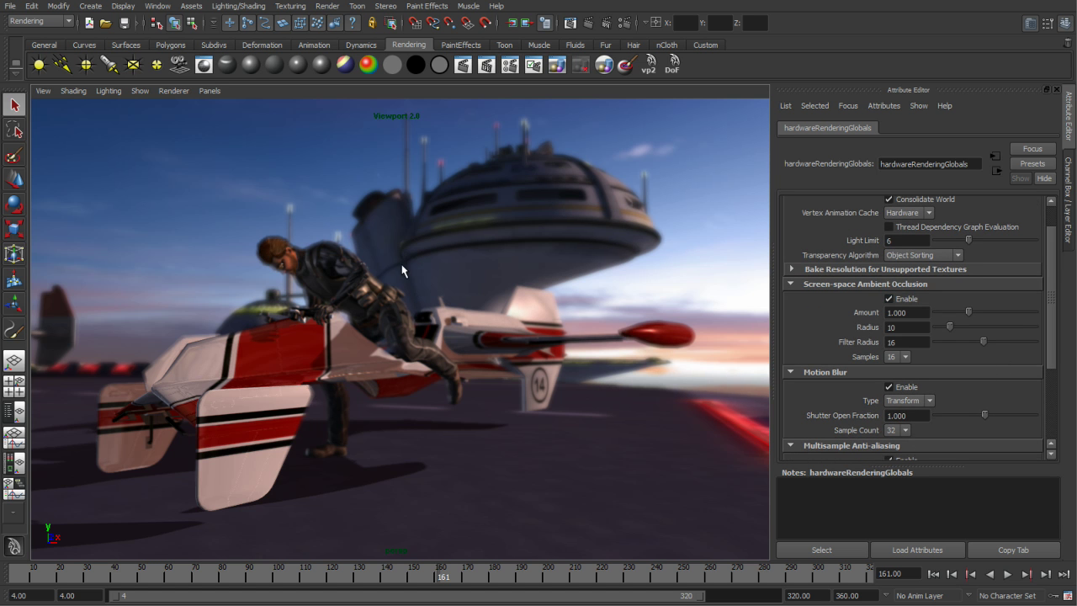
{"action": "left_click_drag", "start_coordinate": [979, 314], "coordinate": [1004, 316]}
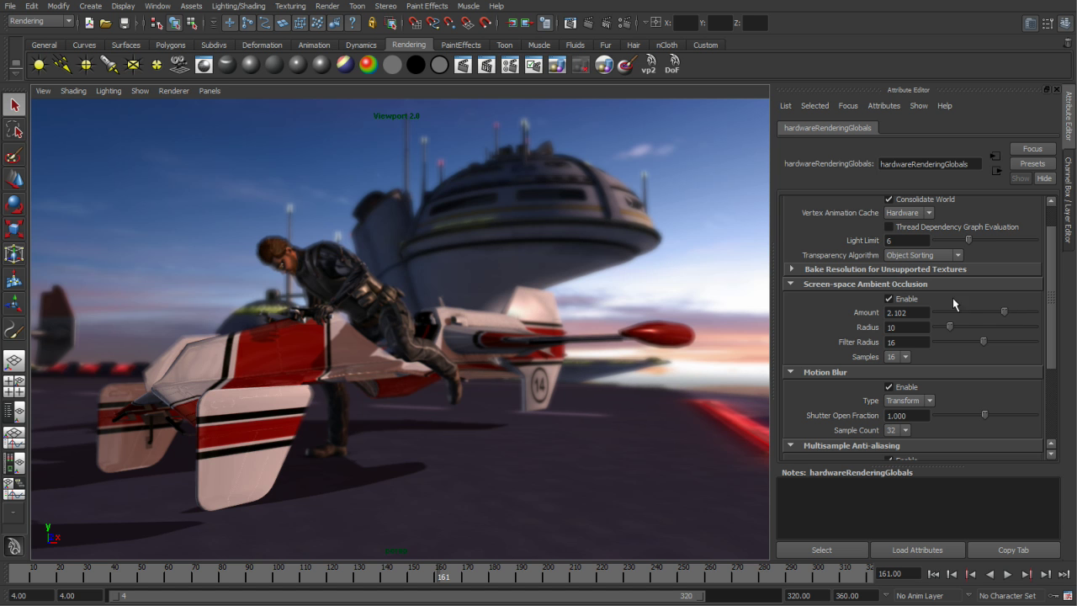
{"action": "left_click_drag", "start_coordinate": [948, 327], "coordinate": [975, 327]}
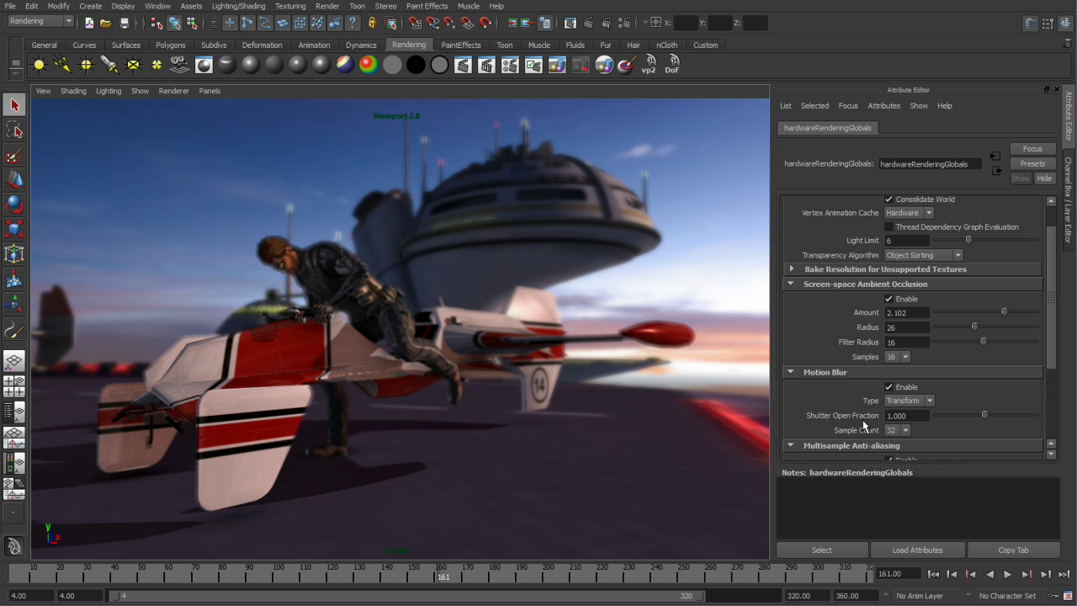
{"action": "left_click", "coordinate": [889, 300]}
Set the renderer to Maya Hardware 2.0 in the Render Settings and show its renderer-specific options.
{"action": "left_click", "coordinate": [624, 23]}
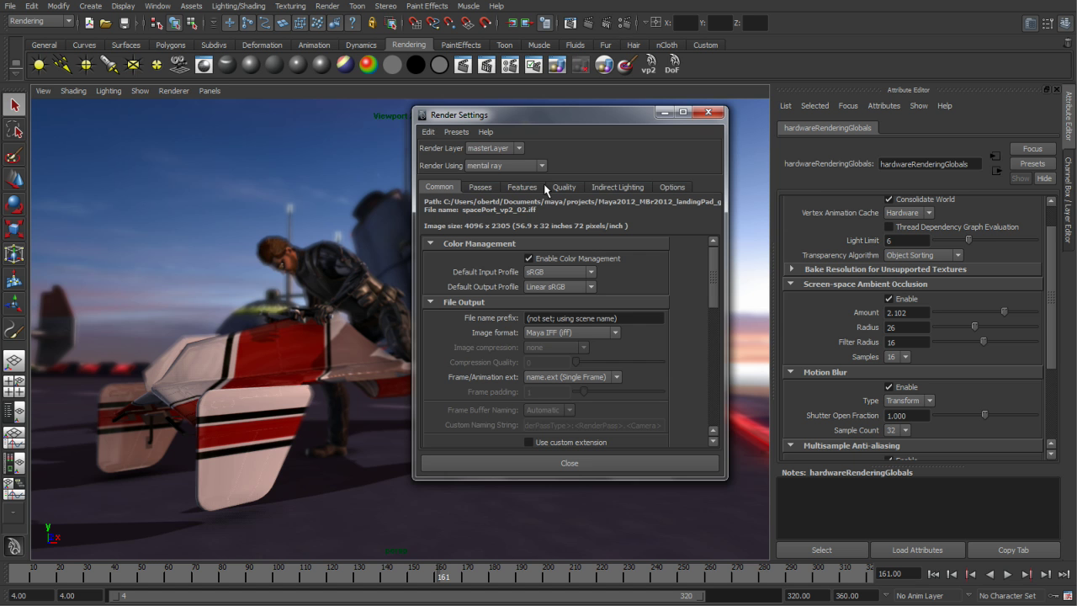
{"action": "left_click", "coordinate": [481, 166]}
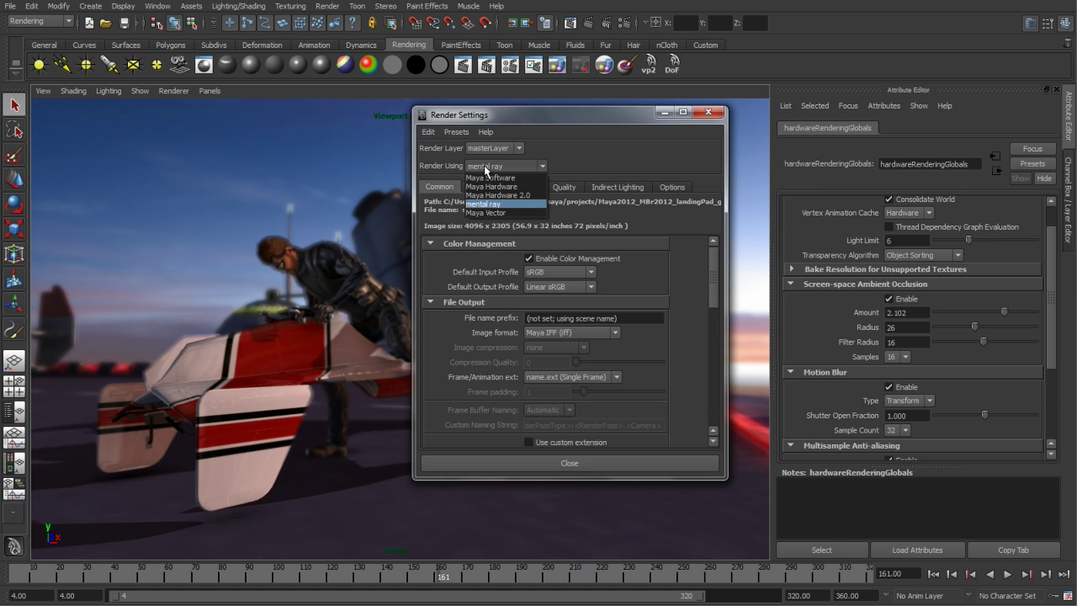
{"action": "left_click", "coordinate": [505, 194]}
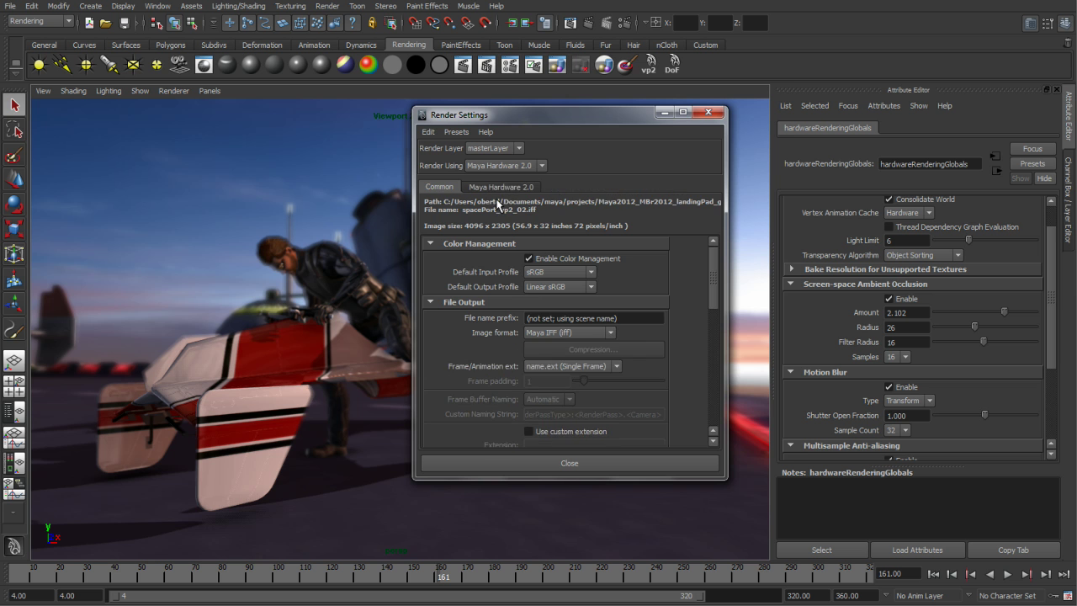
{"action": "left_click", "coordinate": [502, 186]}
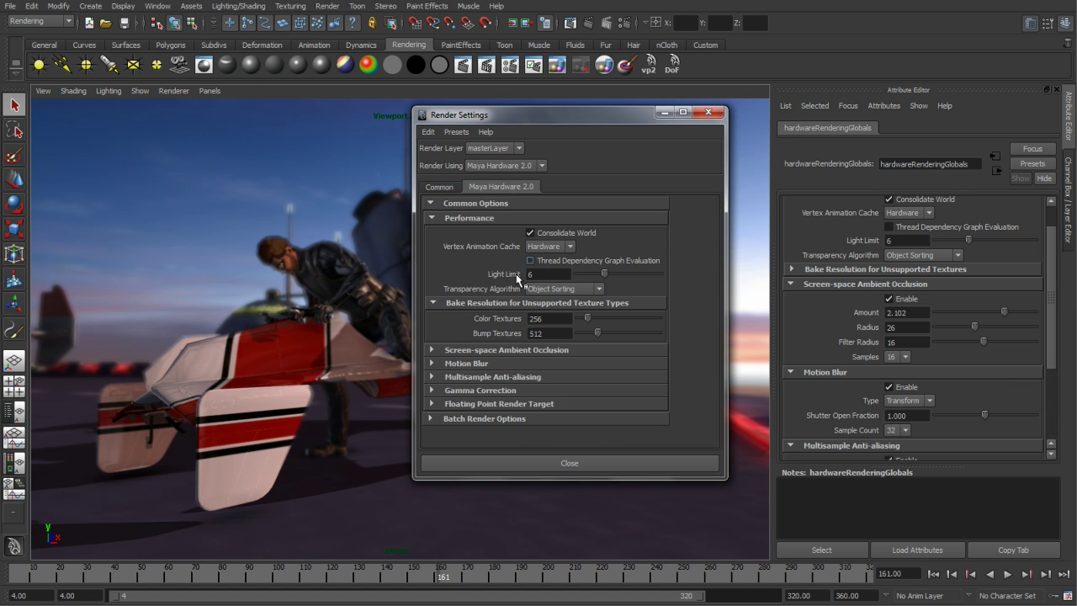
Review the common render settings, and render the current frame into a maximized Render View.
{"action": "left_click", "coordinate": [439, 187]}
{"action": "scroll", "coordinate": [708, 328], "scroll_direction": "down", "scroll_amount": 5}
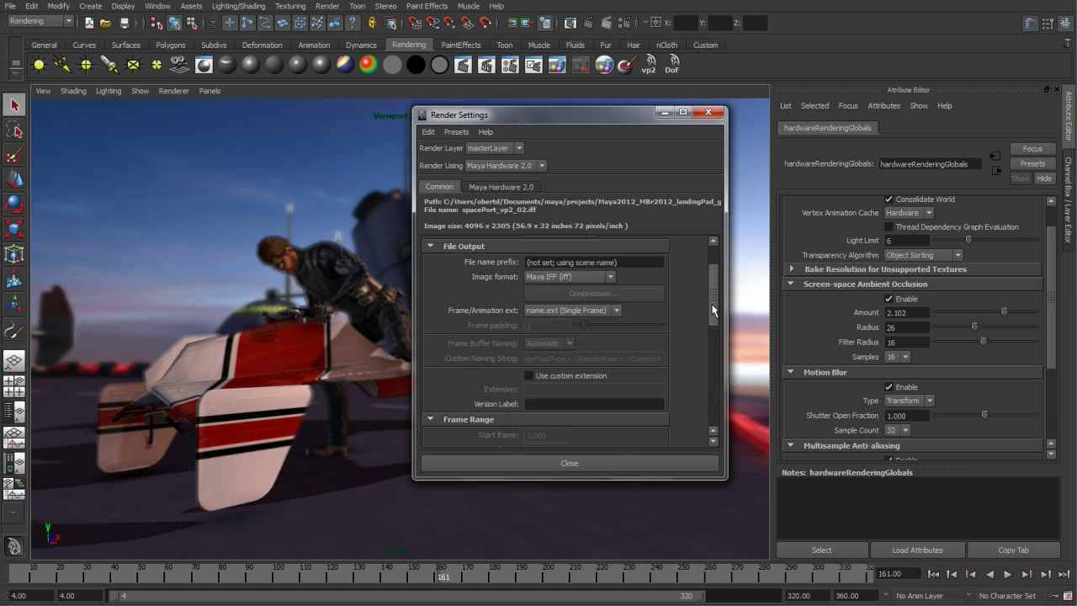
{"action": "left_click_drag", "start_coordinate": [988, 312], "coordinate": [972, 316]}
{"action": "left_click_drag", "start_coordinate": [712, 318], "coordinate": [713, 377]}
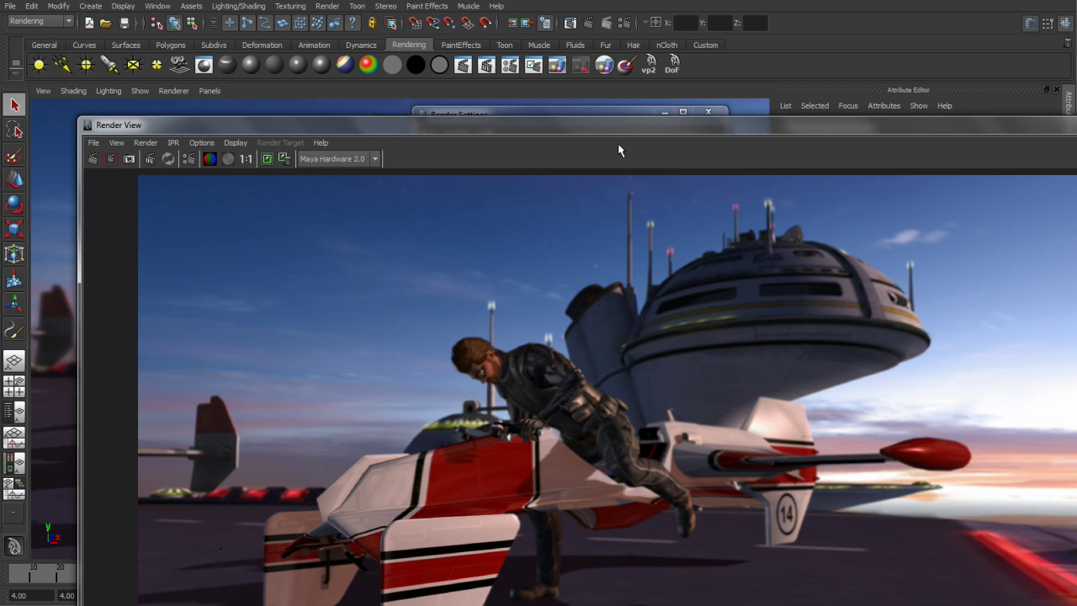
{"action": "left_click_drag", "start_coordinate": [633, 124], "coordinate": [544, 7]}
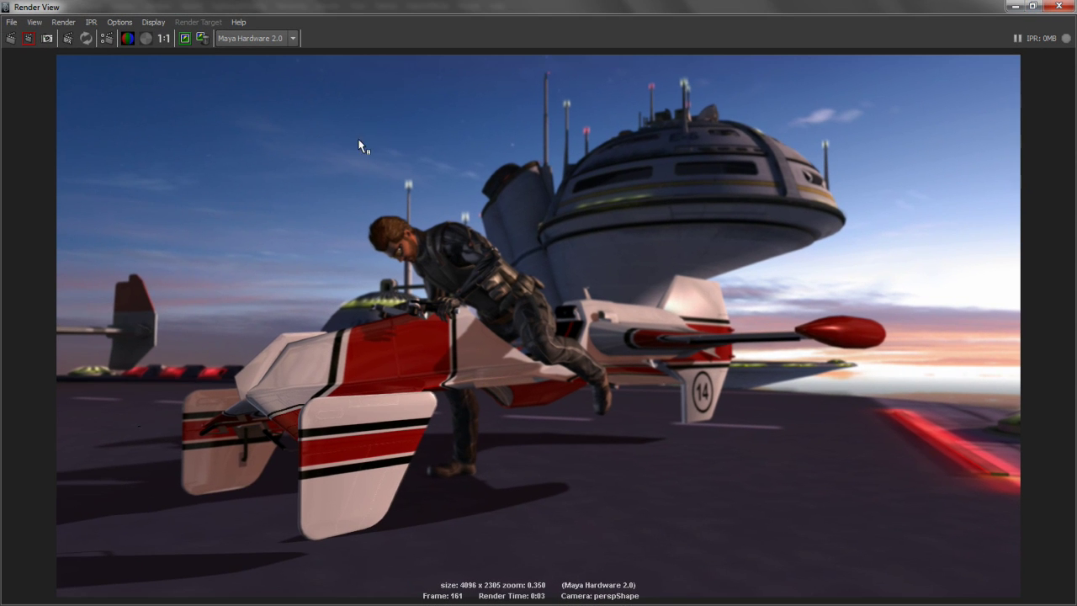
Inspect the rendered image's details at 1:1 scale and zoom back out to the whole frame.
{"action": "left_click", "coordinate": [163, 39]}
{"action": "middle_click_drag", "start_coordinate": [490, 323], "coordinate": [677, 360], "text": "alt"}
{"action": "middle_click_drag", "start_coordinate": [731, 267], "coordinate": [515, 315], "text": "alt"}
{"action": "right_click_drag", "start_coordinate": [867, 316], "coordinate": [639, 305], "text": "alt"}
{"action": "right_click_drag", "start_coordinate": [817, 305], "coordinate": [443, 283], "text": "alt"}
{"action": "right_click_drag", "start_coordinate": [794, 291], "coordinate": [495, 282], "text": "alt"}
{"action": "right_click_drag", "start_coordinate": [817, 345], "coordinate": [651, 338], "text": "alt"}
{"action": "middle_click_drag", "start_coordinate": [662, 346], "coordinate": [658, 299], "text": "alt"}
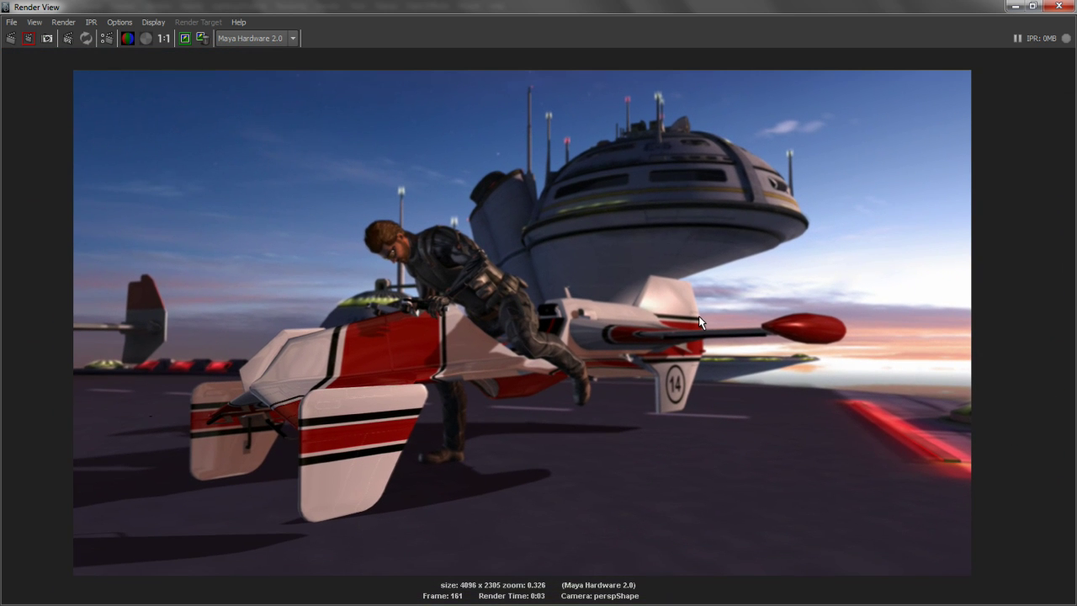